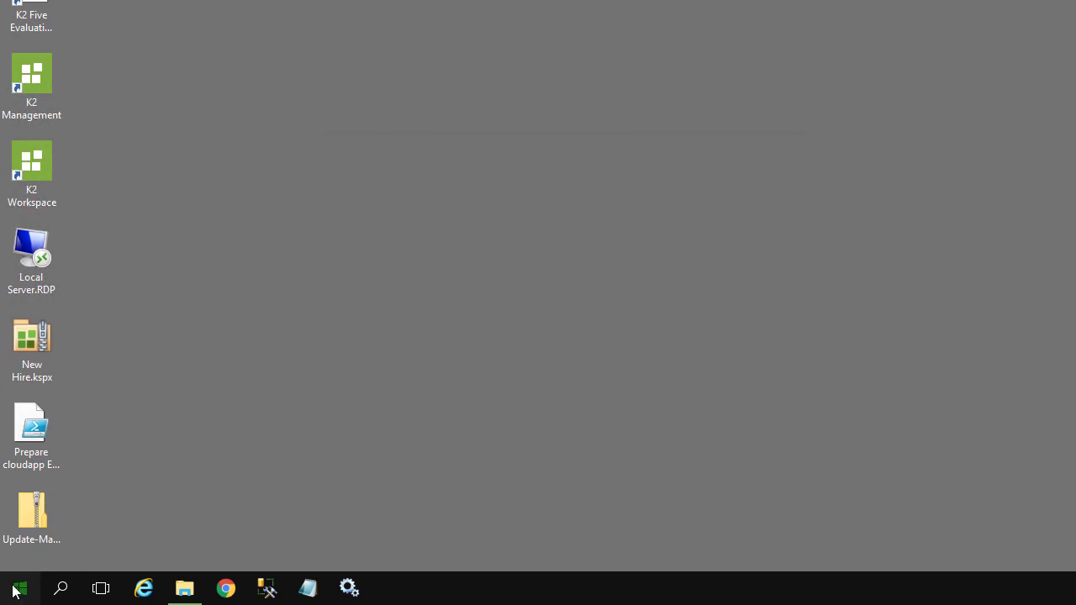
# - Open K2 Package and Deployment from the K2 folder in the Start menu app list
pyautogui.click(19, 590)
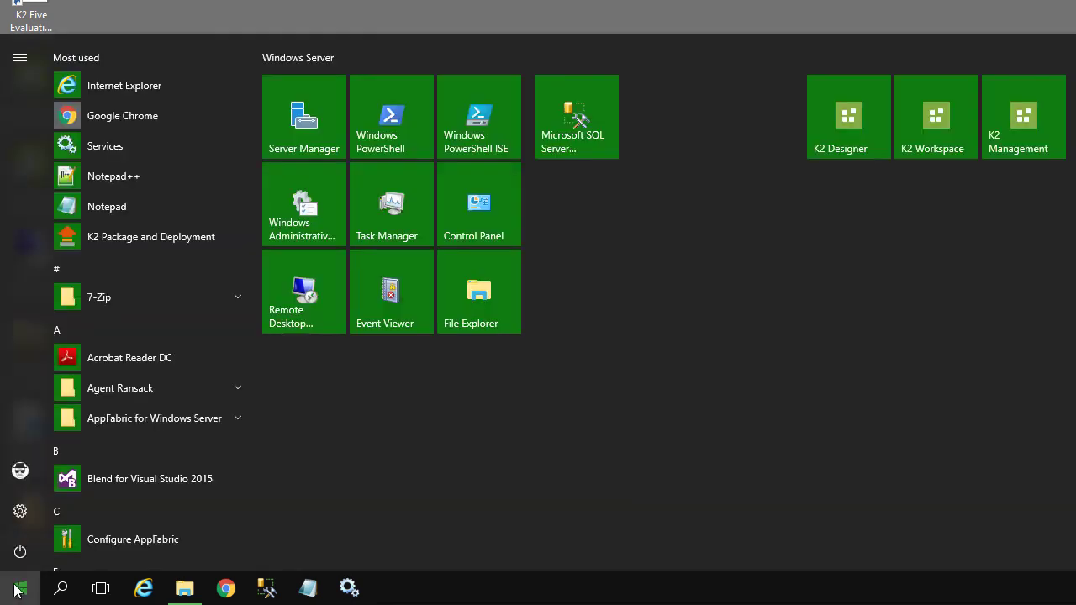
pyautogui.scroll(-2, 141, 361)
pyautogui.scroll(-4, 141, 360)
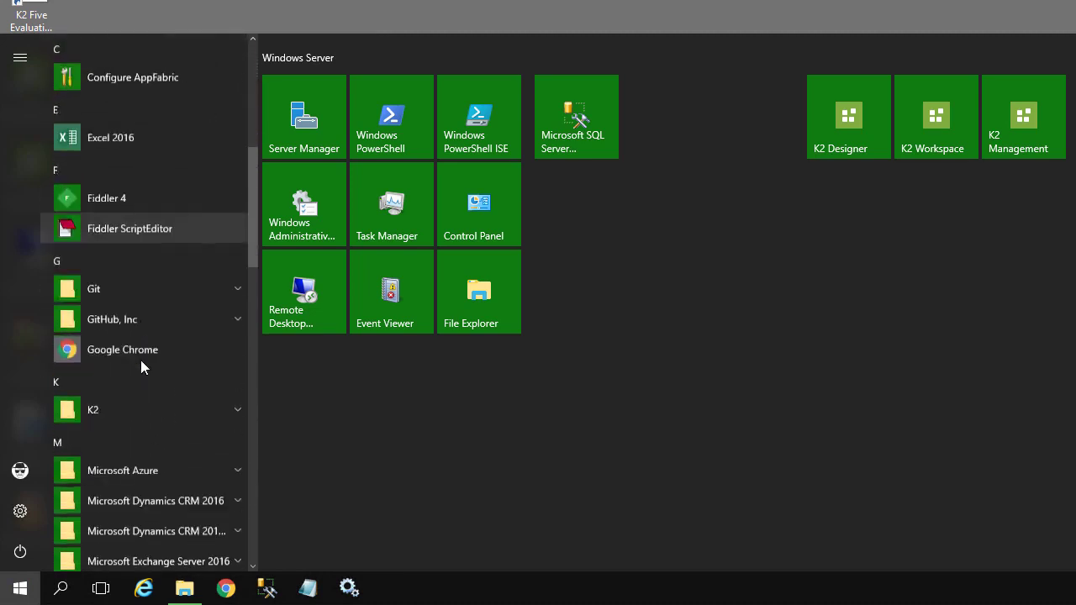
pyautogui.click(137, 383)
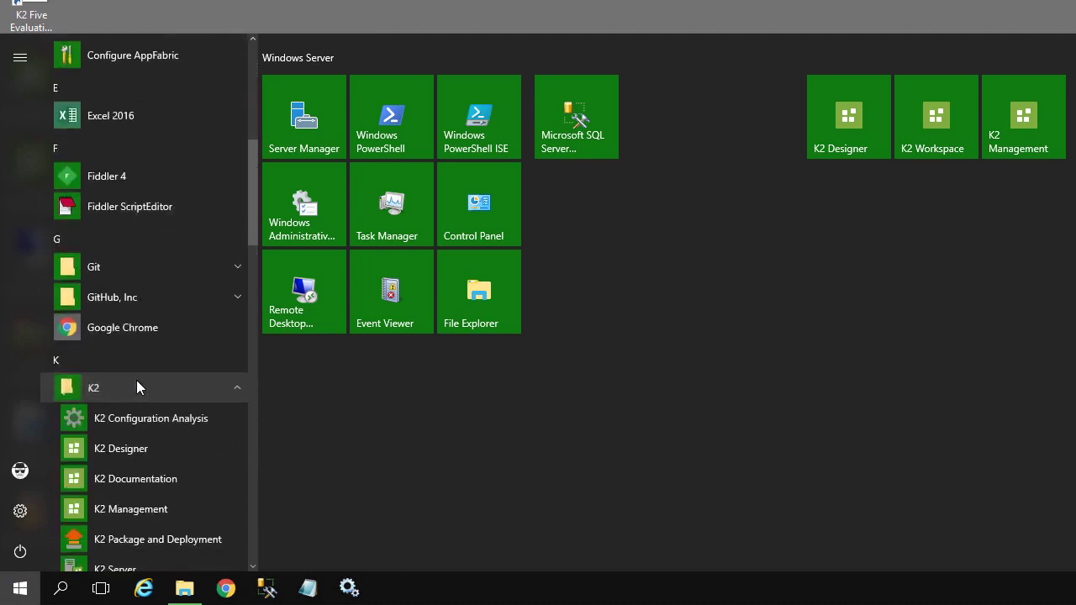
pyautogui.scroll(-1, 250, 240)
pyautogui.scroll(-2, 251, 240)
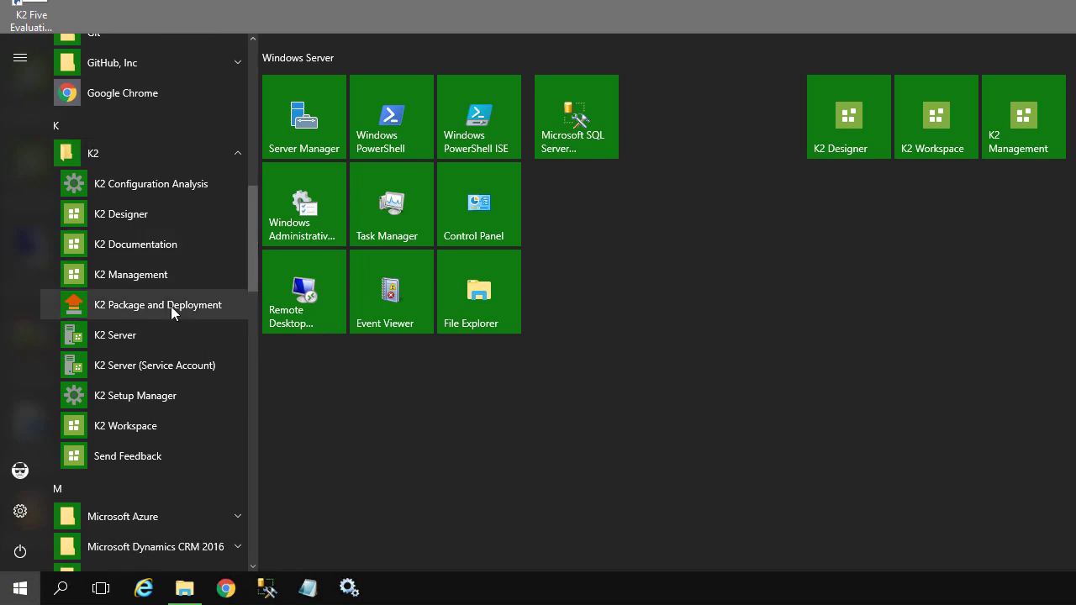
pyautogui.click(227, 304)
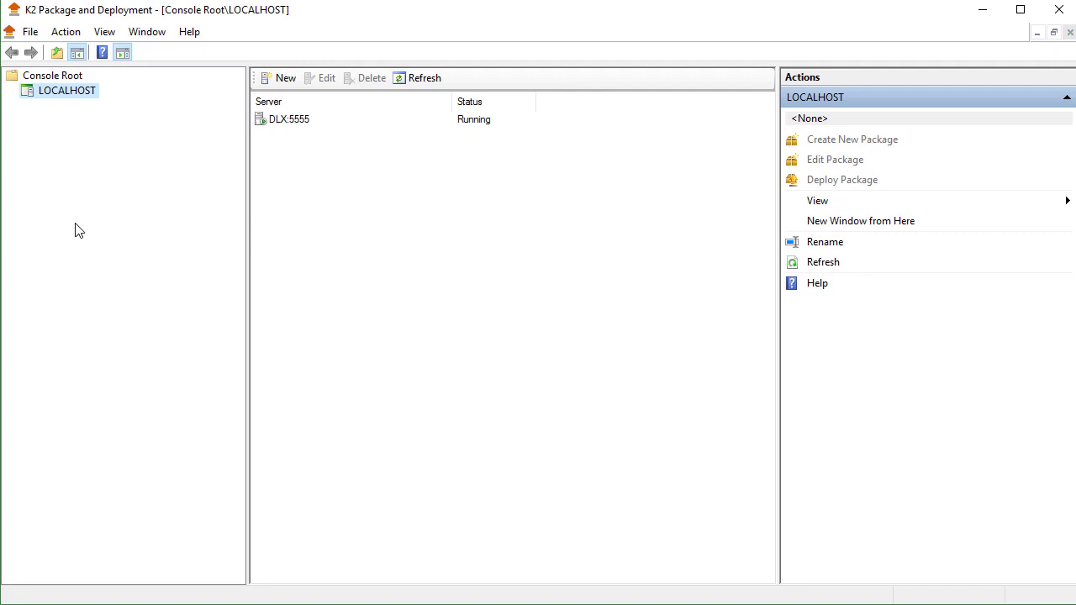
# - Select the DLX:5555 server and start a new package
pyautogui.click(278, 122)
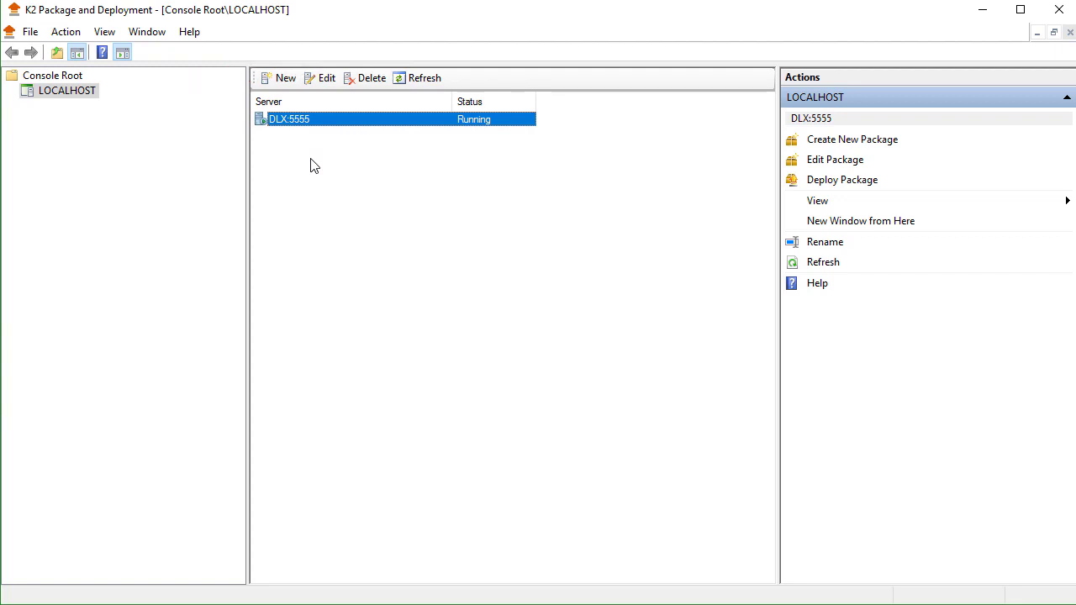
pyautogui.click(848, 147)
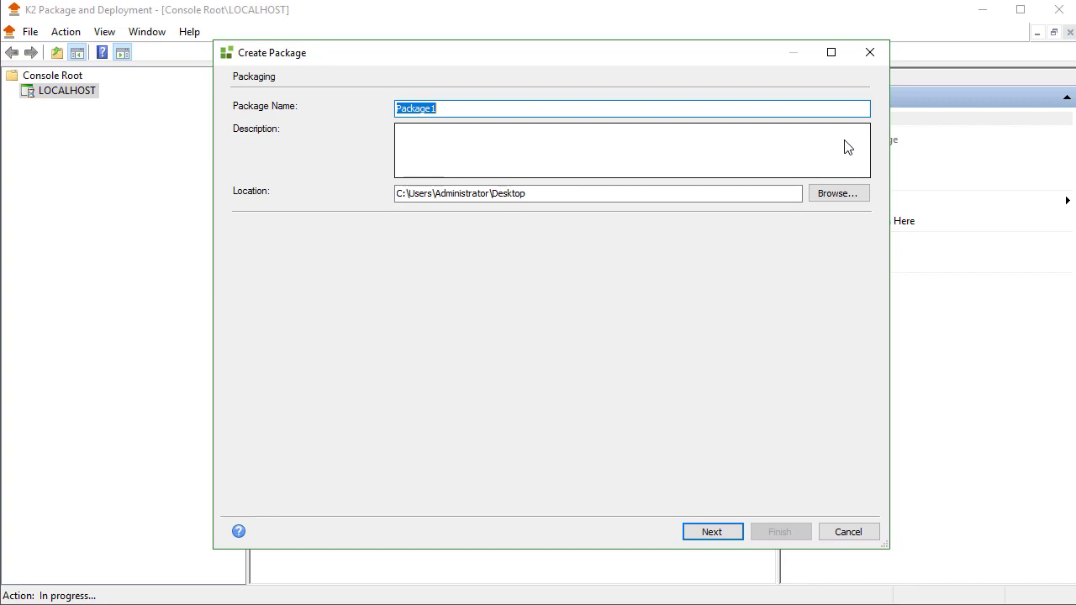
# - Name the package 'Leave Request Application', describe it as 'Leave Request Application version 1 to production.', saved to the Desktop
pyautogui.write('Leave Request Application')
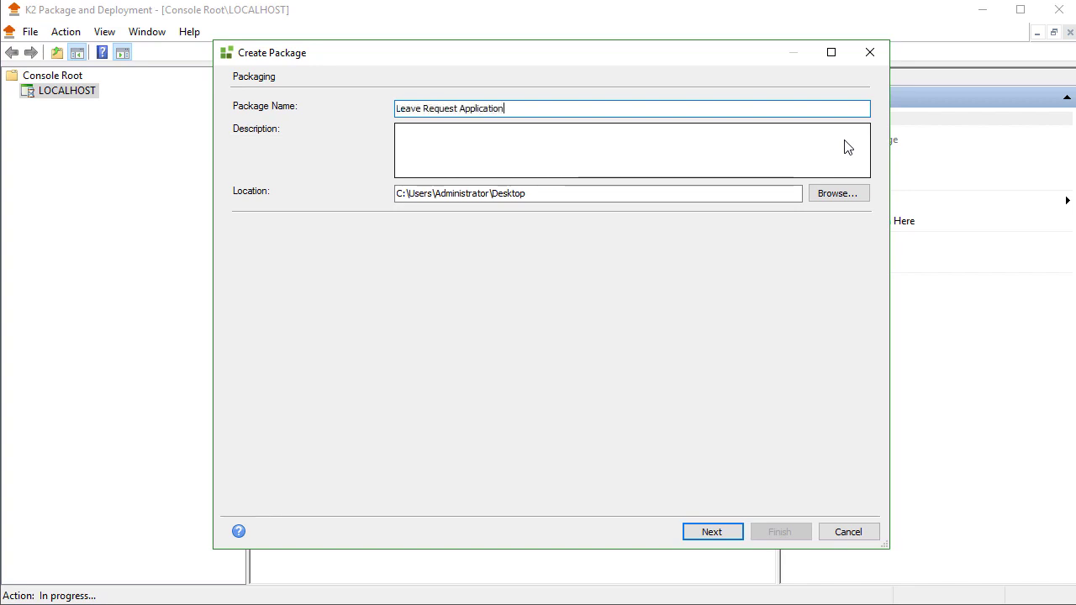
pyautogui.click(847, 147)
pyautogui.write('Leave Request Application version 1 to production.')
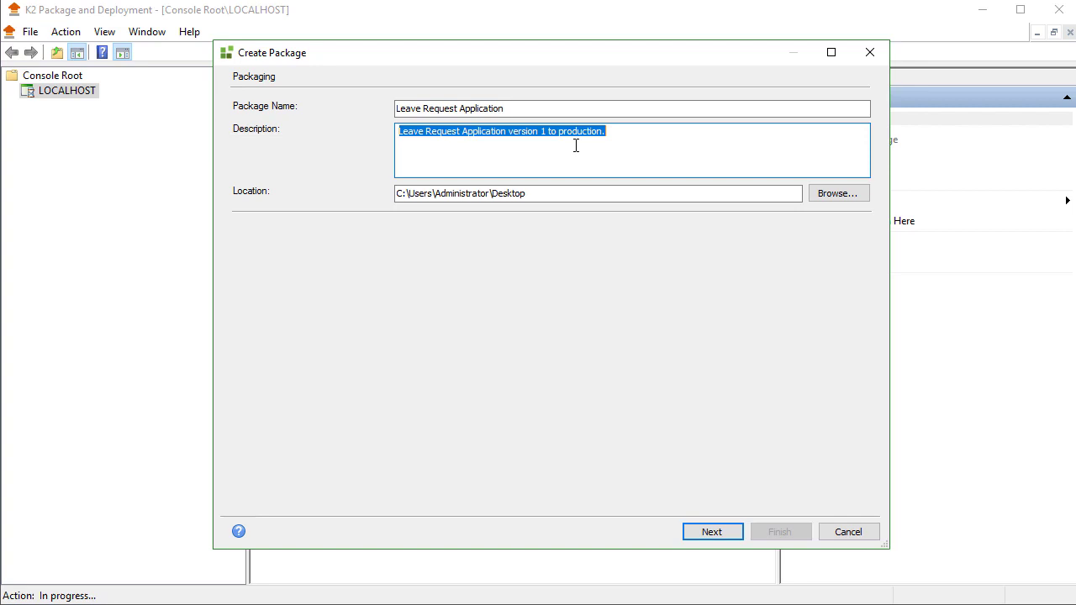
pyautogui.click(651, 139)
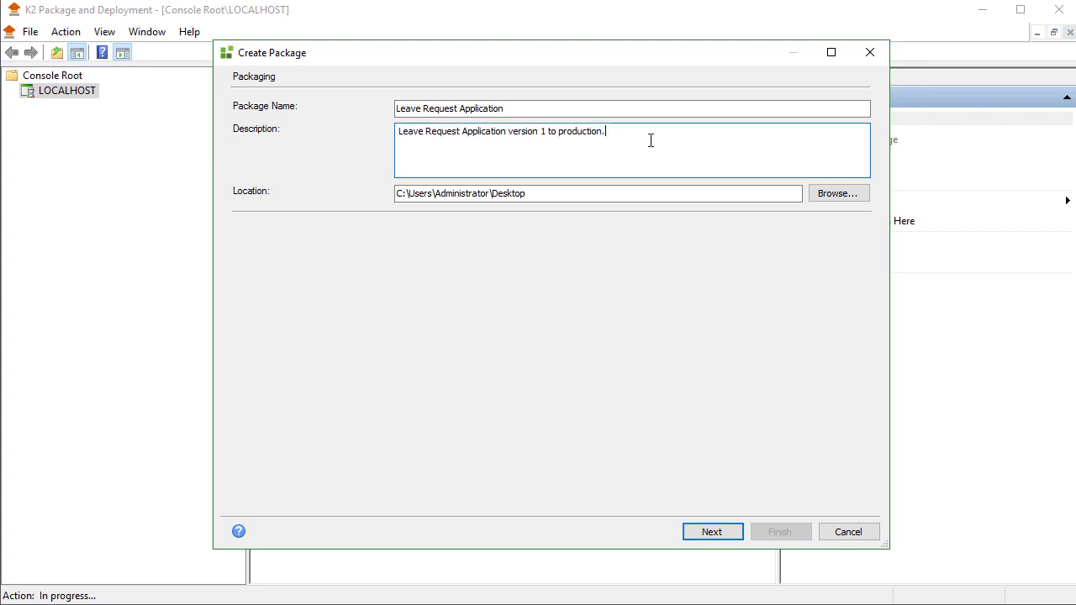
pyautogui.click(672, 194)
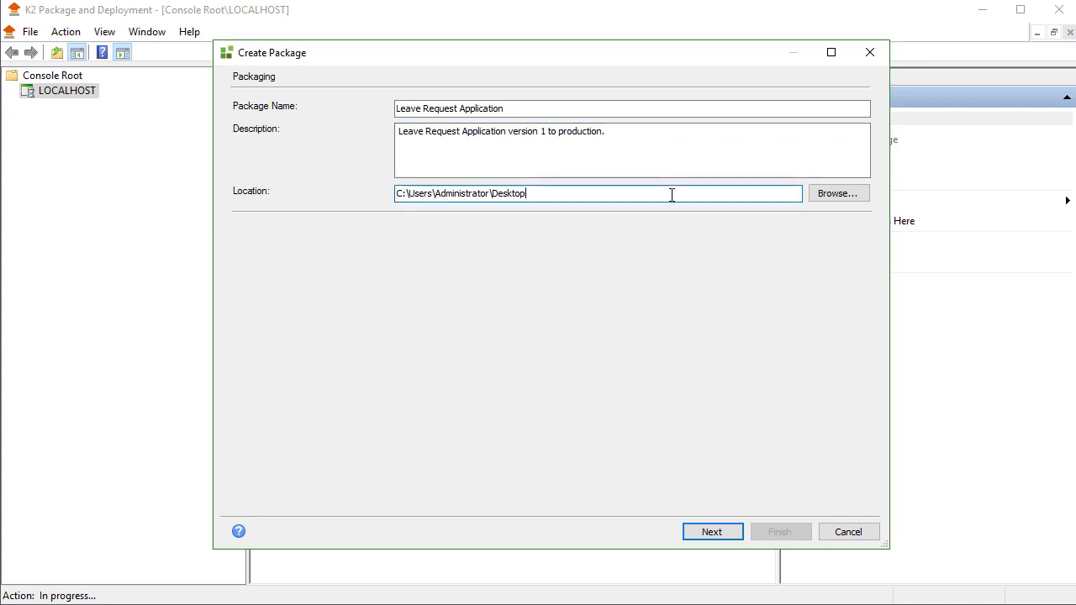
pyautogui.click(702, 532)
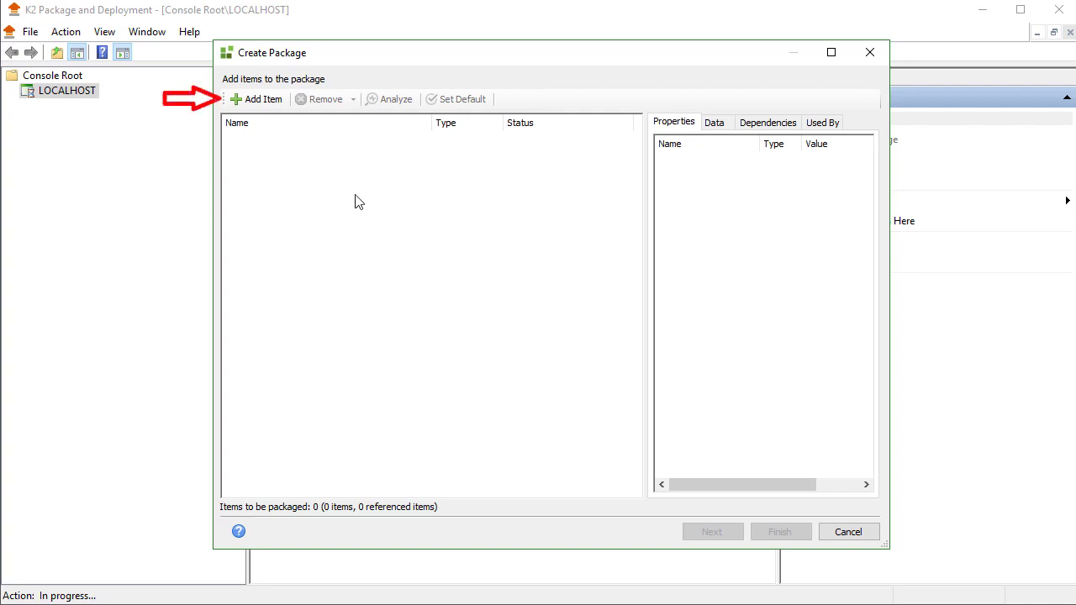
# - Expand K2 Learning > Leave Request to show its form, SmartObject, two views and workflow
pyautogui.click(251, 101)
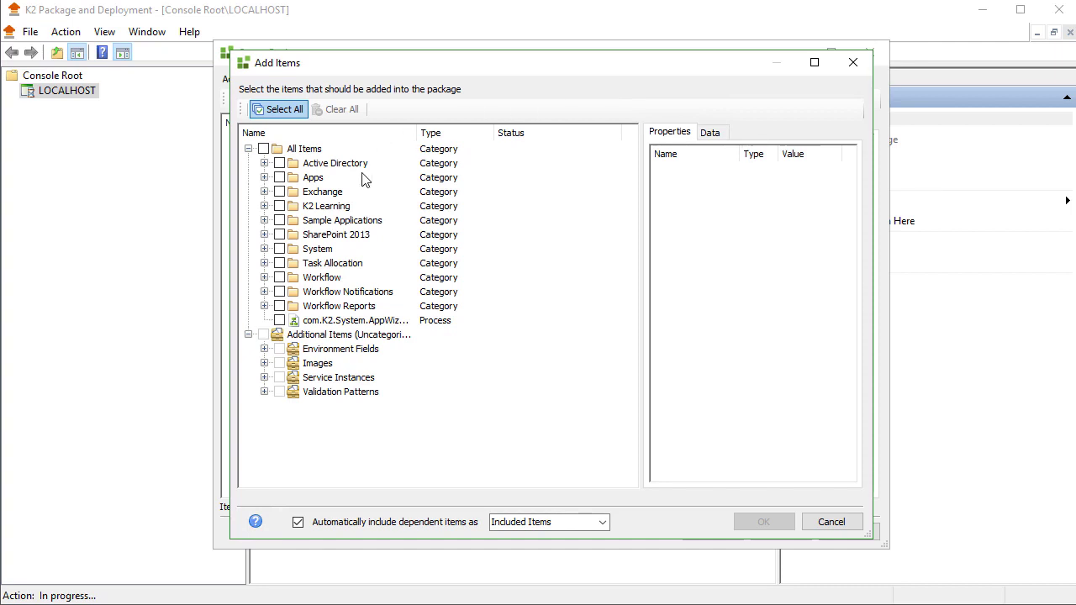
pyautogui.click(264, 206)
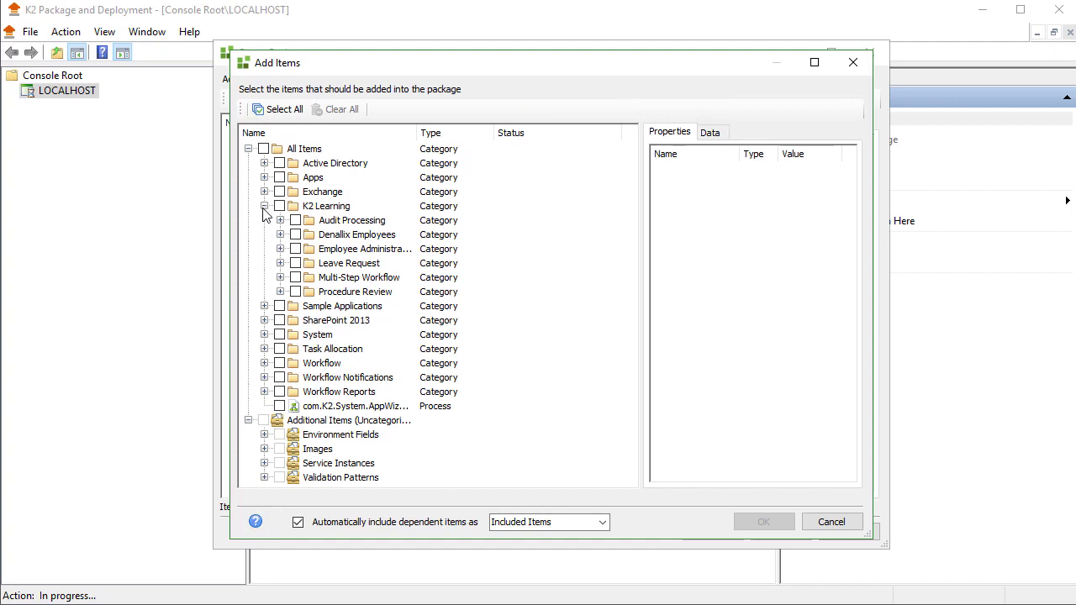
pyautogui.click(280, 263)
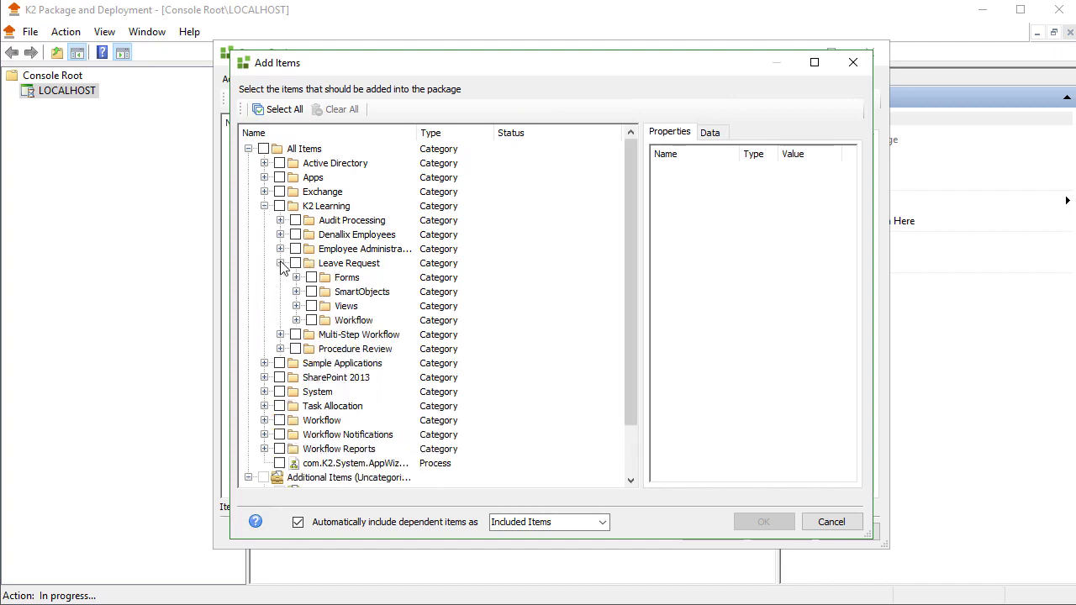
pyautogui.click(296, 277)
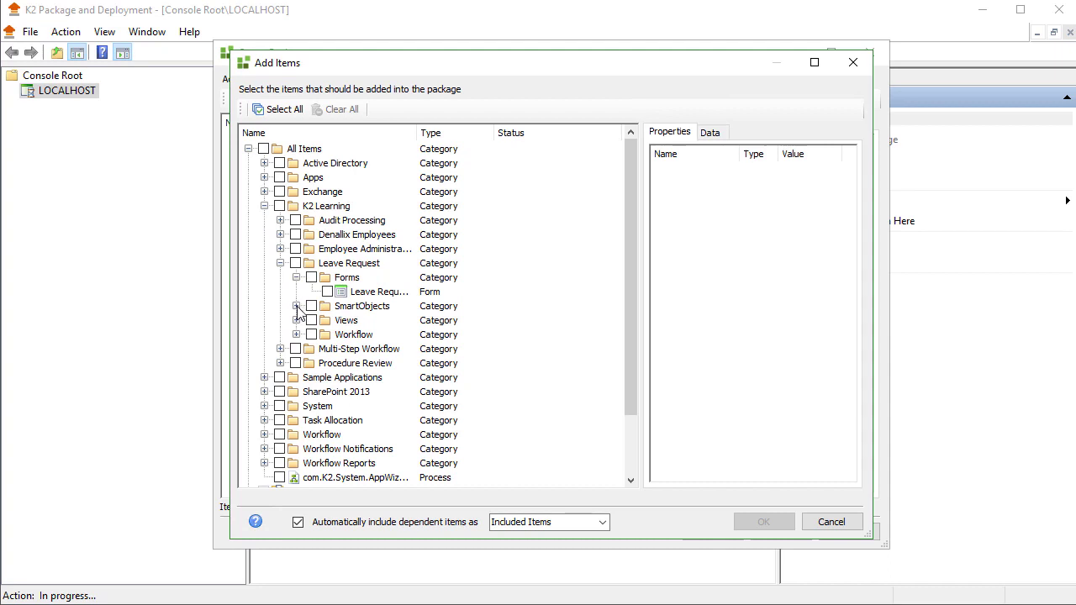
pyautogui.click(296, 306)
pyautogui.click(296, 334)
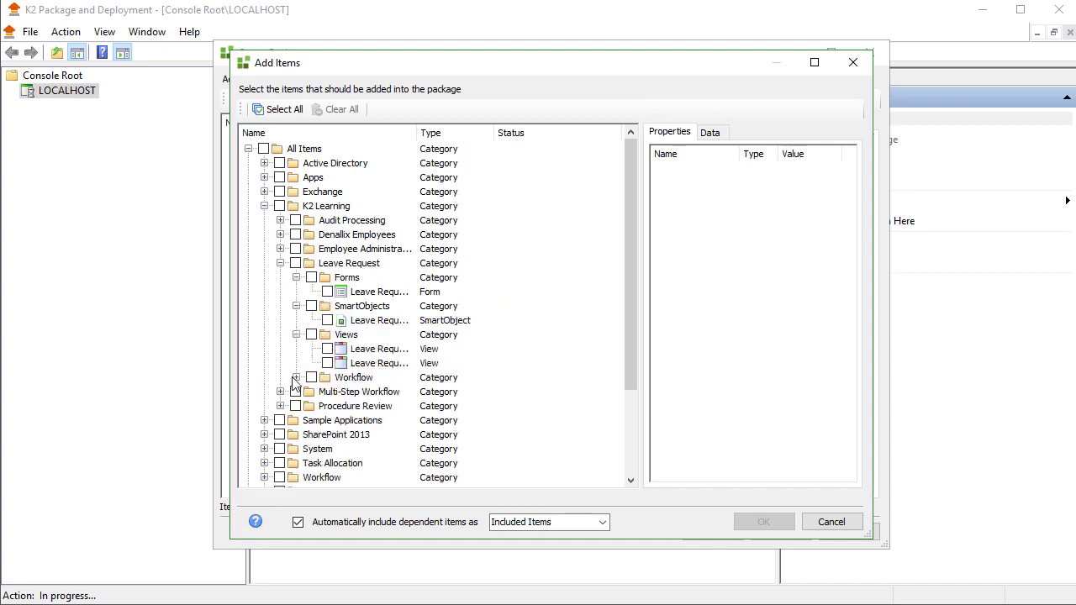
pyautogui.click(296, 377)
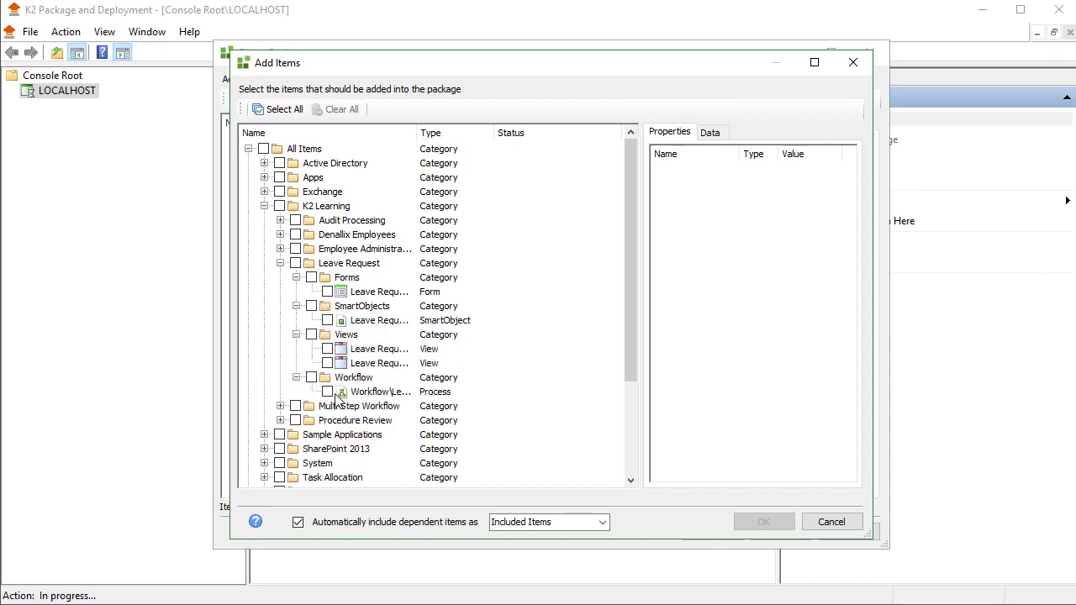
# - Check the whole Leave Request category so all its items are selected
pyautogui.click(329, 392)
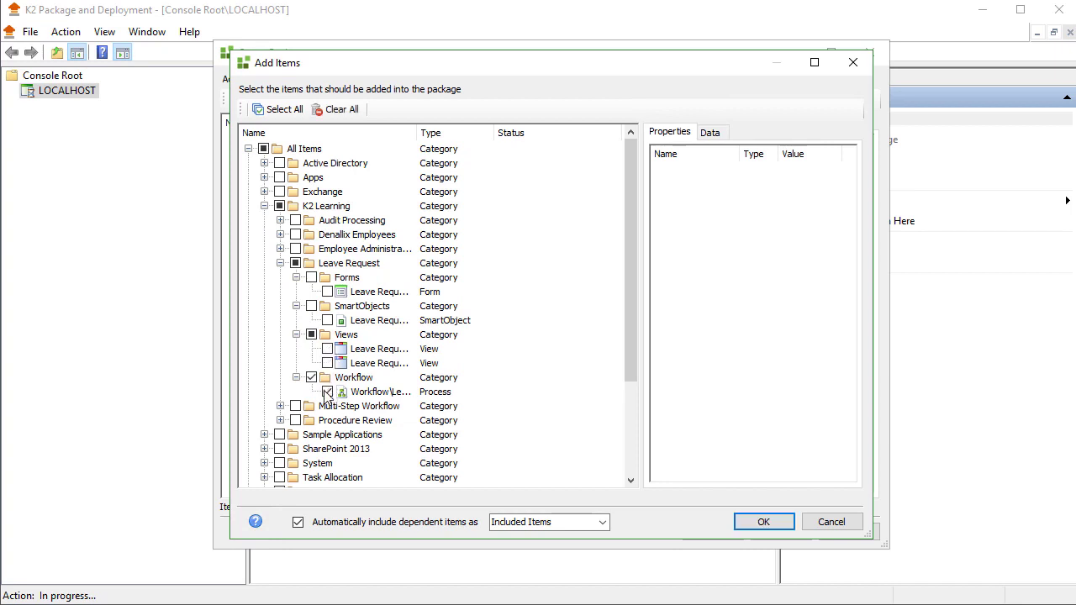
pyautogui.click(327, 392)
pyautogui.click(296, 263)
pyautogui.click(296, 264)
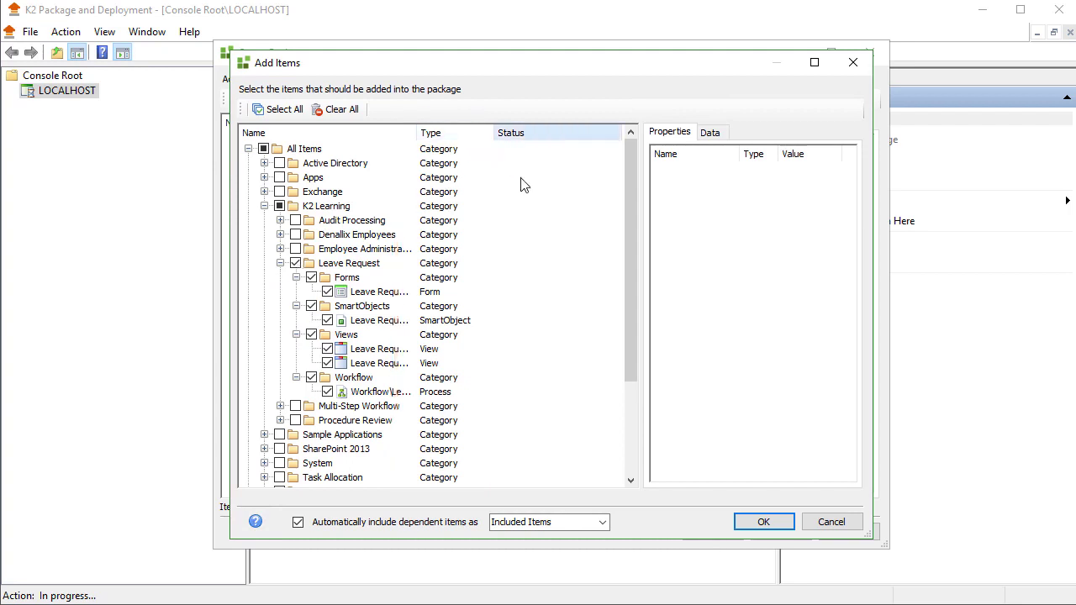
# - Inspect the Leave Request form's properties and the Leave Request SmartObject's data entry
pyautogui.click(364, 293)
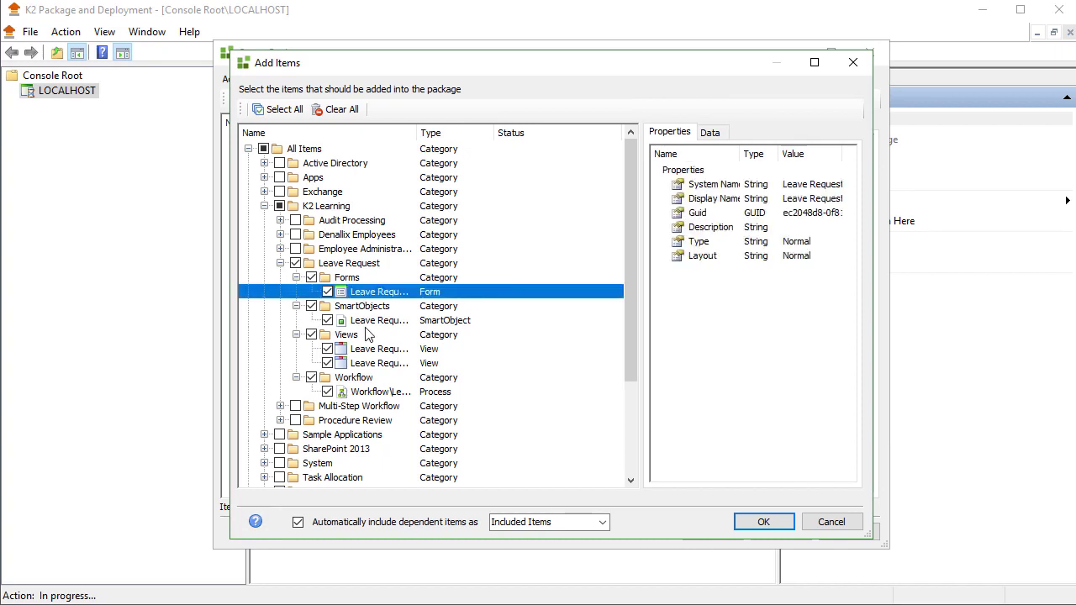
pyautogui.click(368, 323)
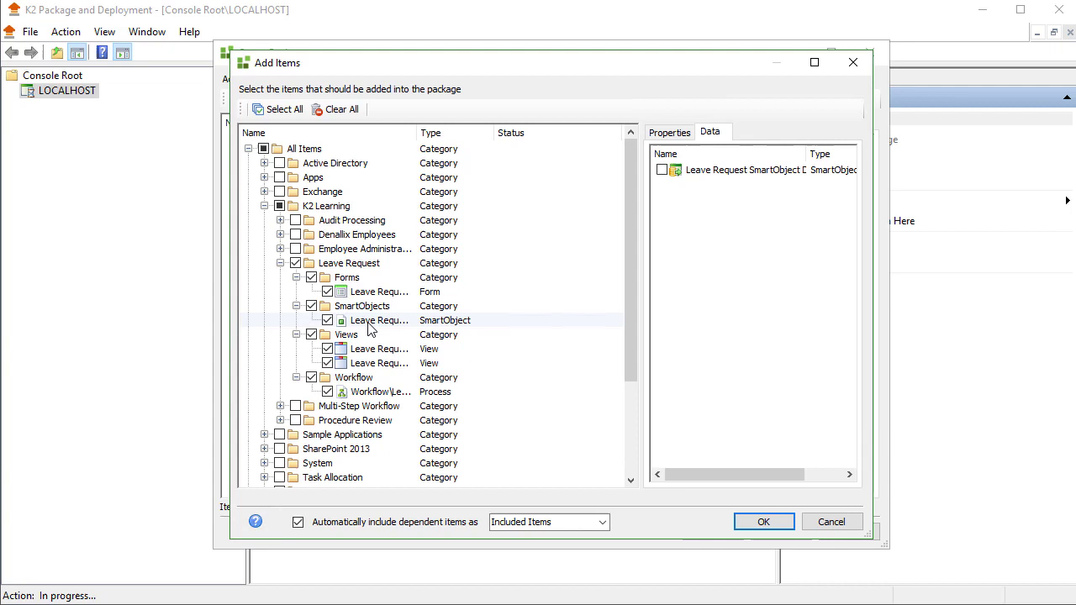
pyautogui.click(368, 328)
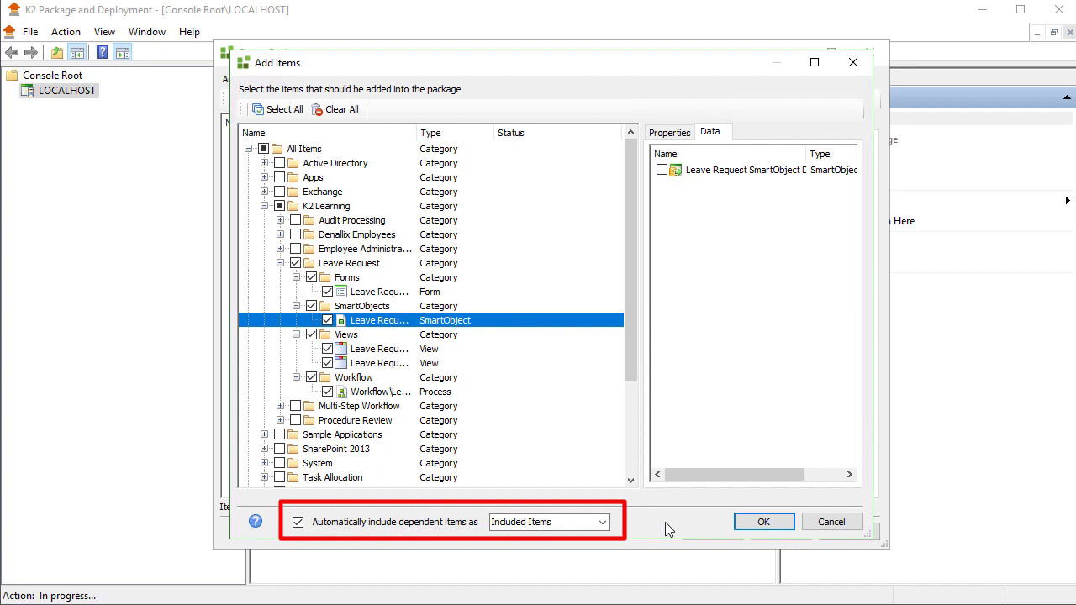
# - Set 'Automatically include dependent items as' to Referenced Items
pyautogui.click(604, 522)
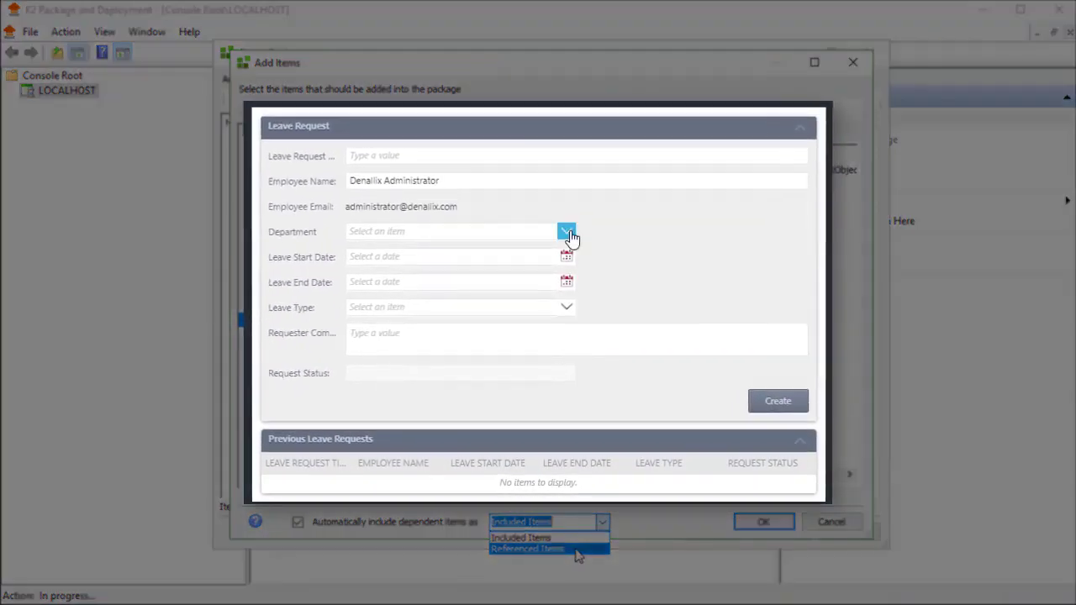
pyautogui.click(568, 235)
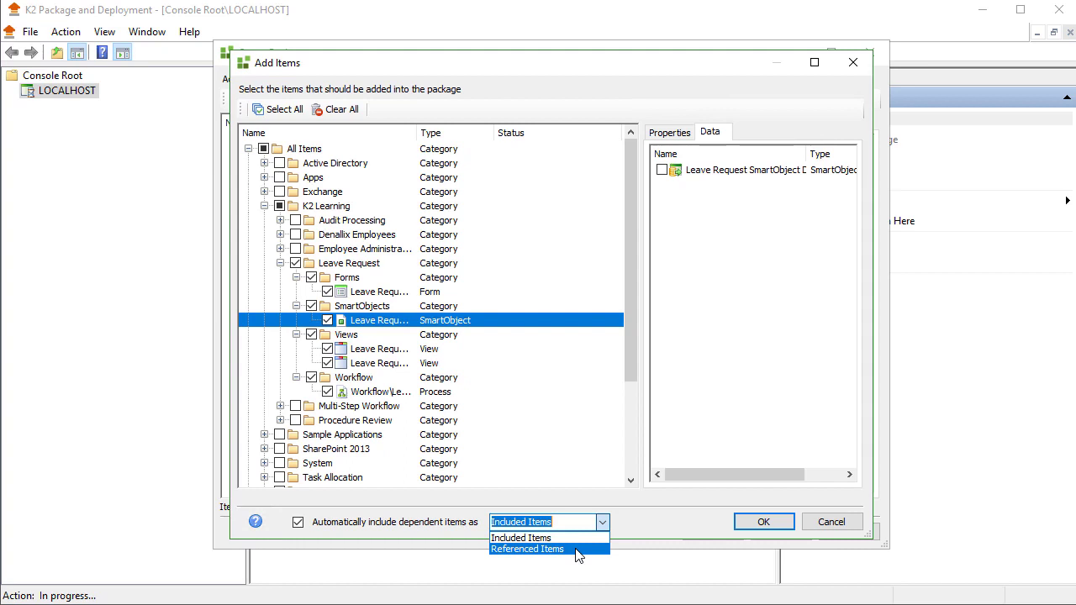
pyautogui.click(578, 549)
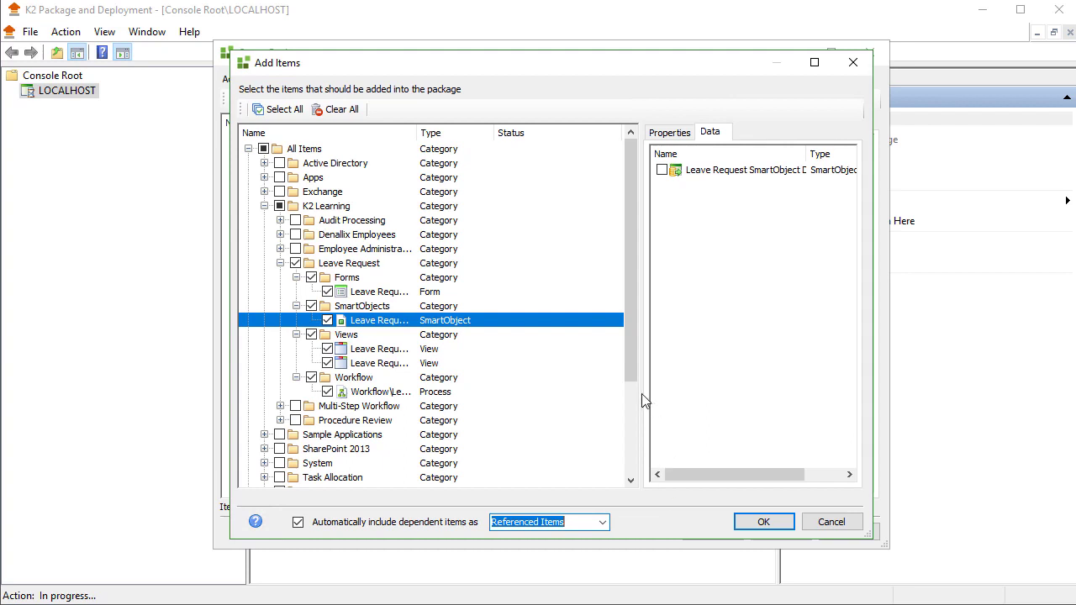
pyautogui.moveTo(641, 394); pyautogui.dragTo(586, 400)
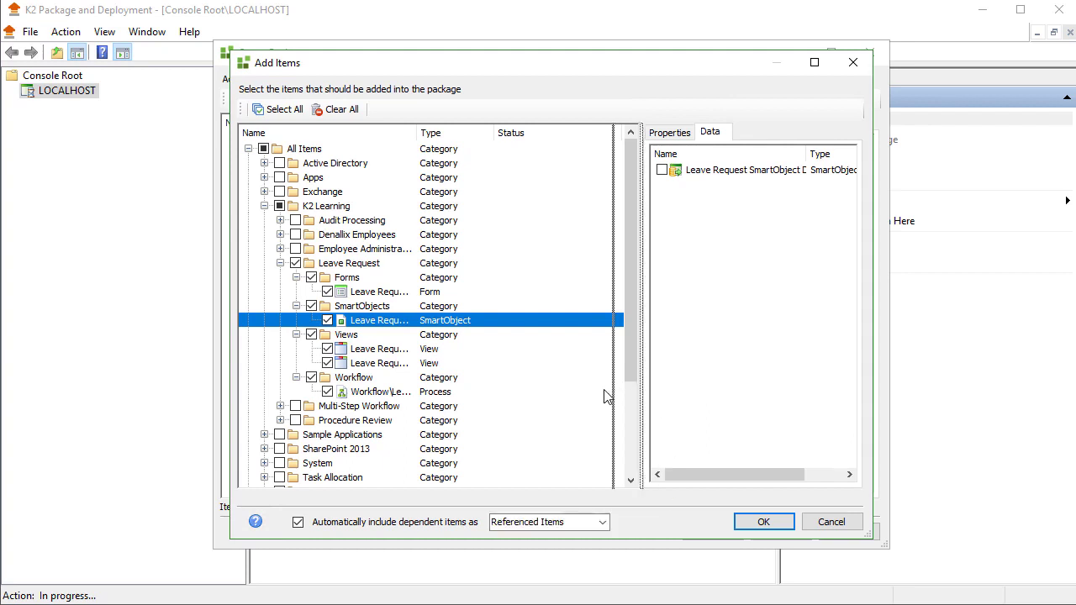
pyautogui.click(506, 323)
pyautogui.click(621, 171)
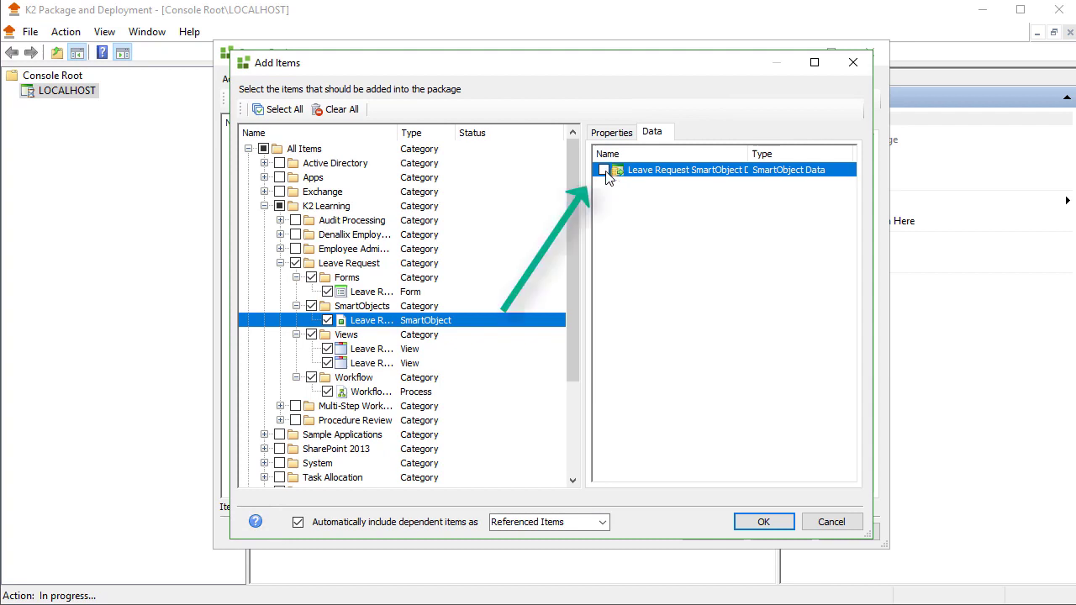
pyautogui.click(604, 170)
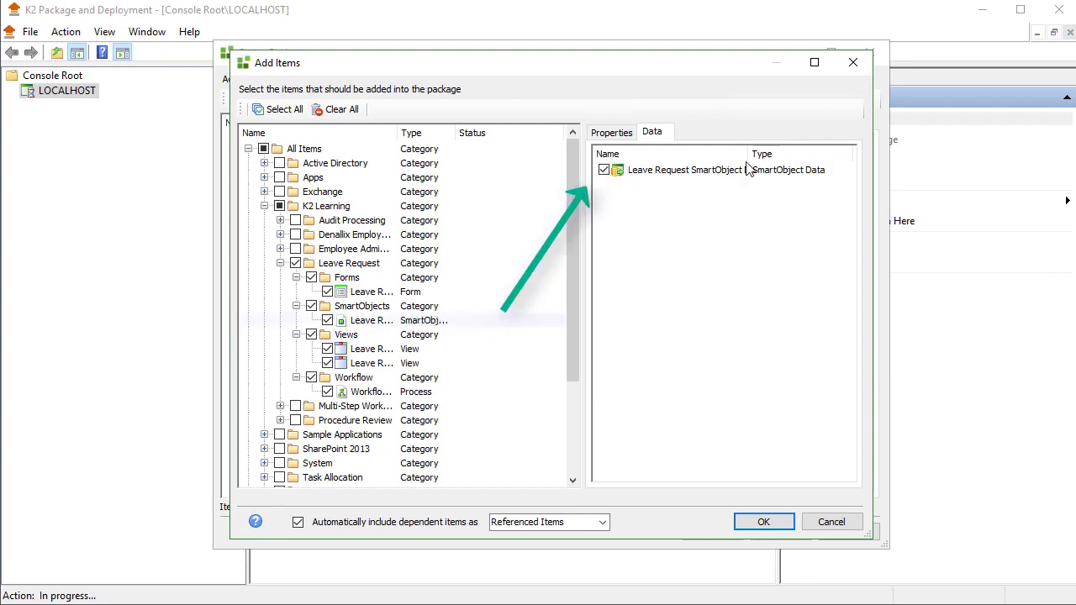
pyautogui.moveTo(748, 154); pyautogui.dragTo(793, 151)
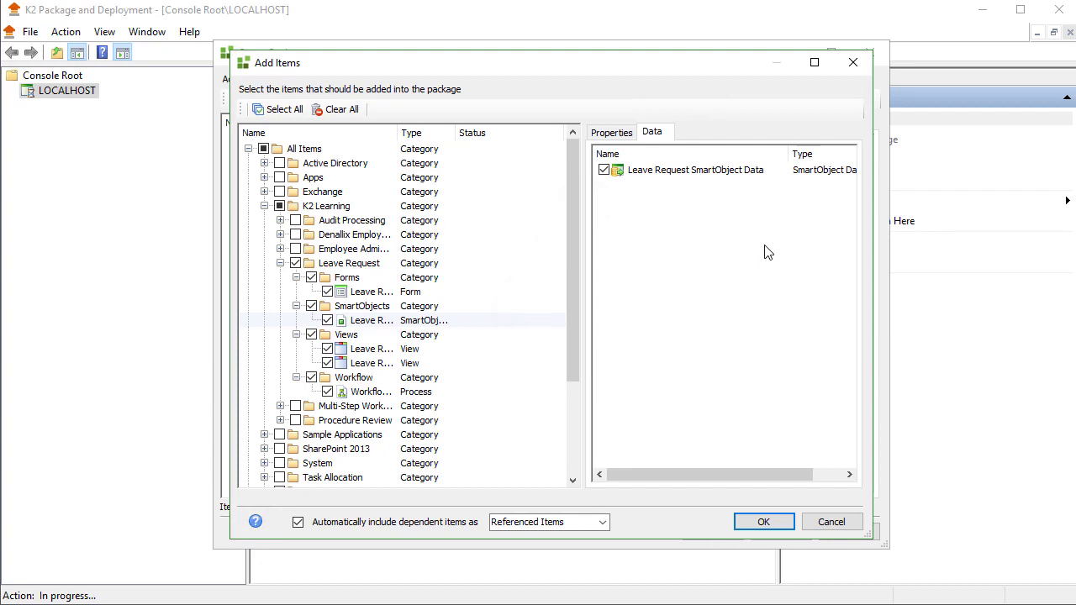
pyautogui.click(604, 170)
# - Accept the selected items and review the Leave Request List View in the package tree
pyautogui.click(770, 518)
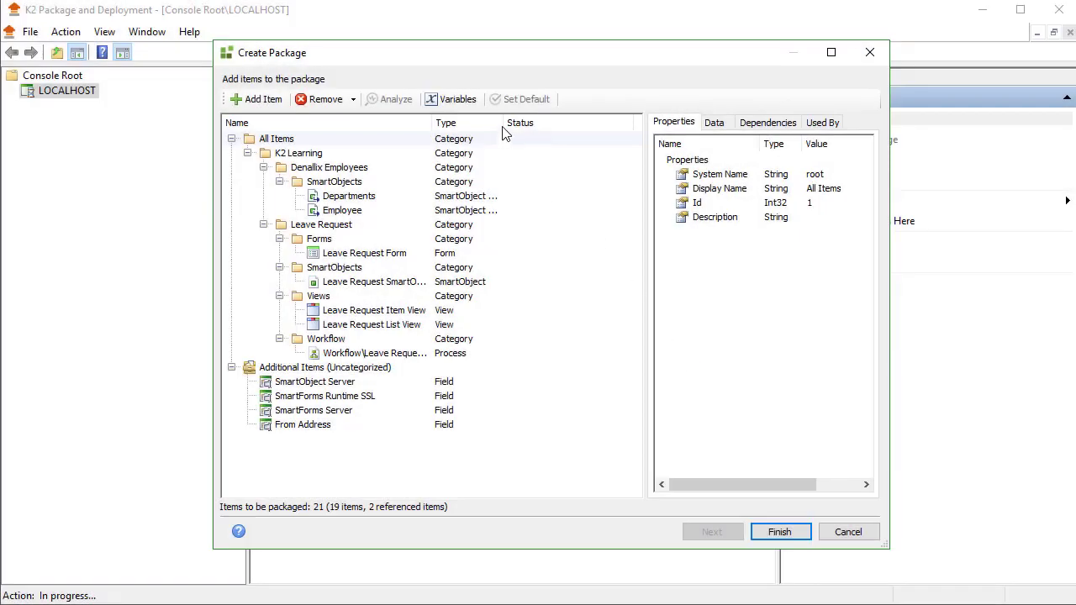
pyautogui.moveTo(538, 124); pyautogui.dragTo(556, 125)
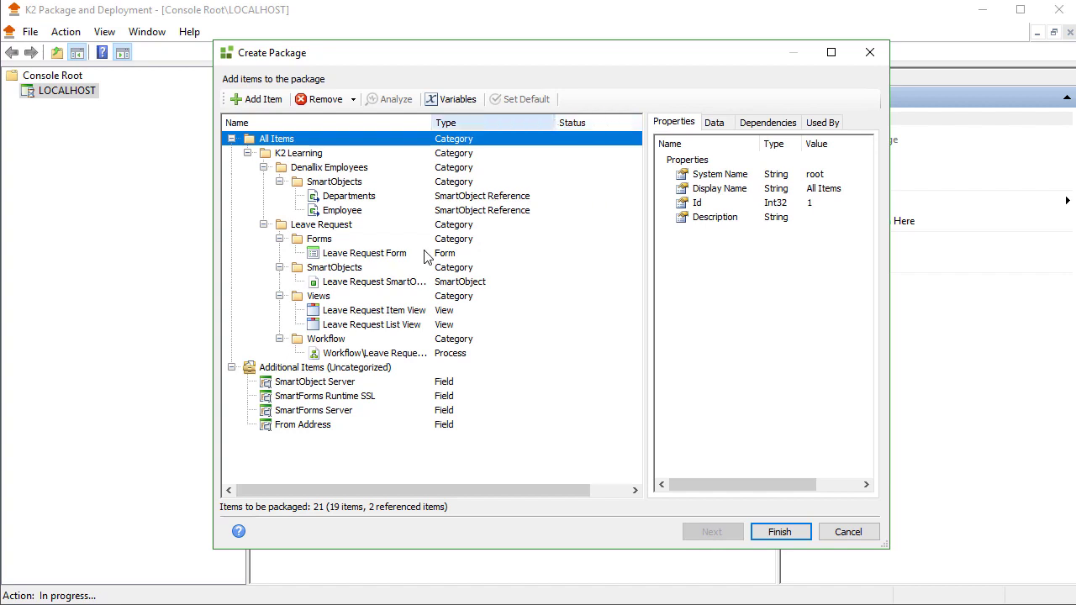
pyautogui.click(371, 324)
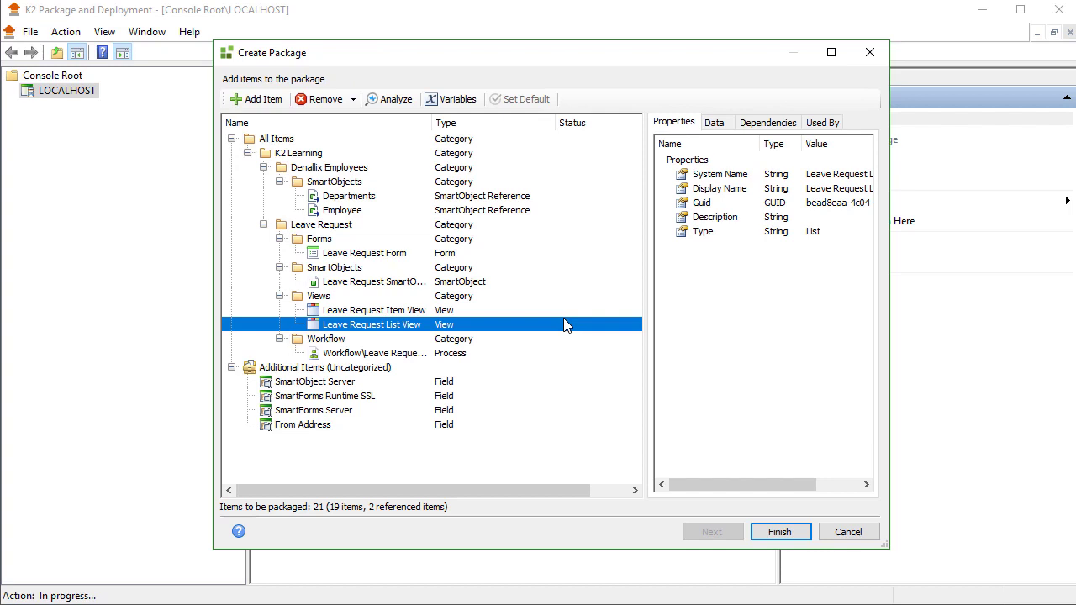
# - Finish the package and find Leave Request Application.kspx in the Desktop folder
pyautogui.click(765, 532)
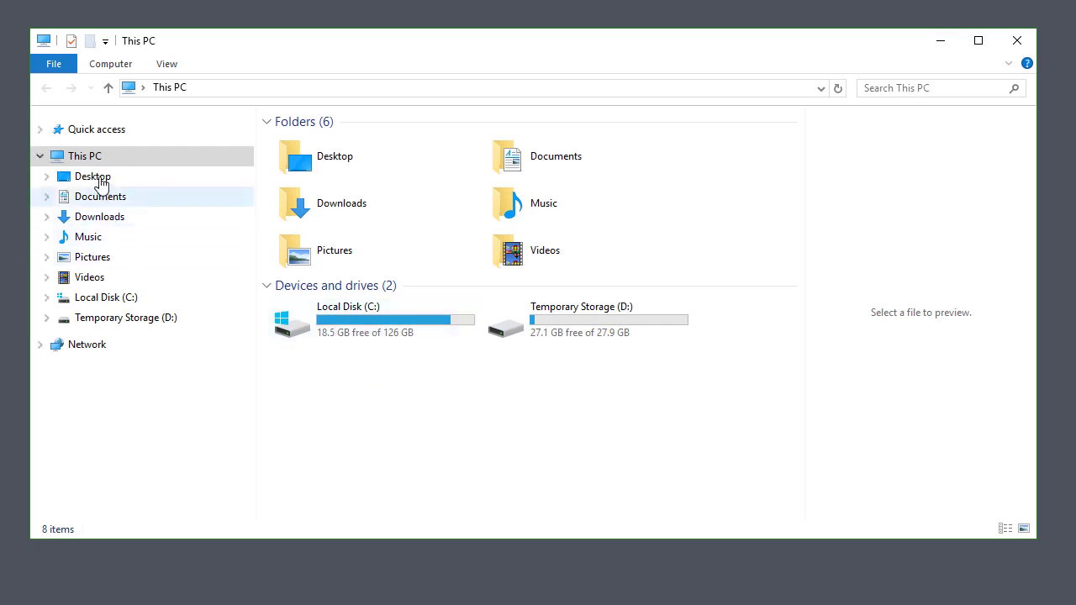
pyautogui.click(99, 176)
pyautogui.click(403, 231)
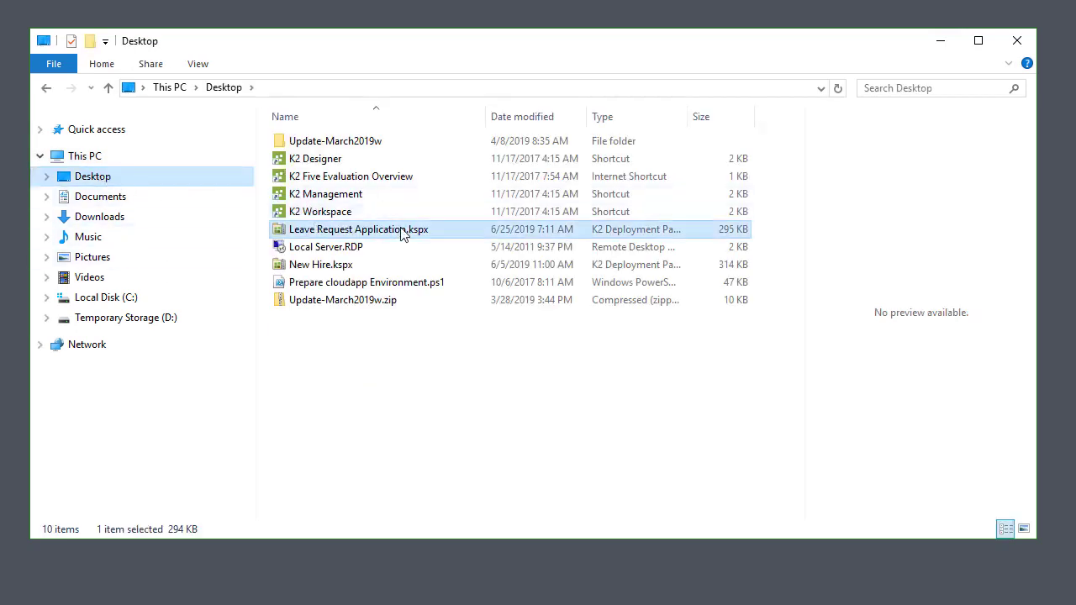